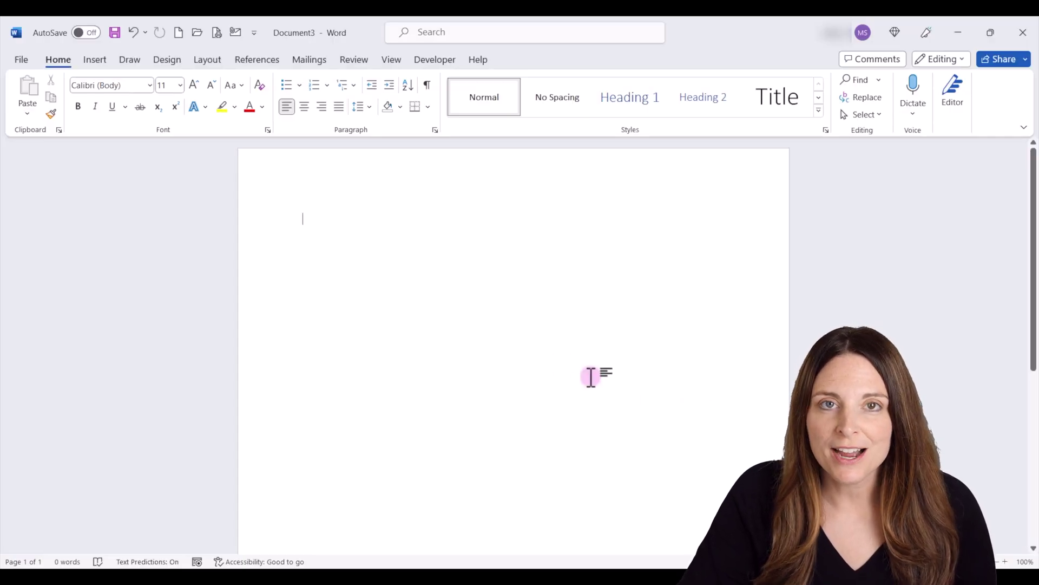
Step: Open the blank document's empty header area for editing from the top margin
{"action": "double_click", "coordinate": [411, 177]}
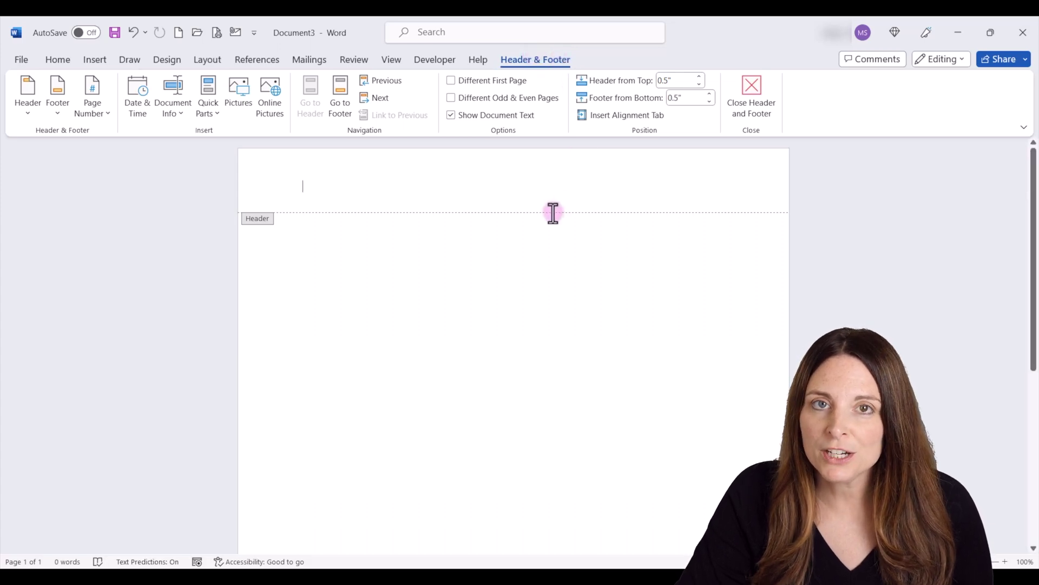
Step: Show the Insert tools and browse the built-in Header designs without choosing one
{"action": "left_click", "coordinate": [102, 61]}
{"action": "left_click", "coordinate": [667, 80]}
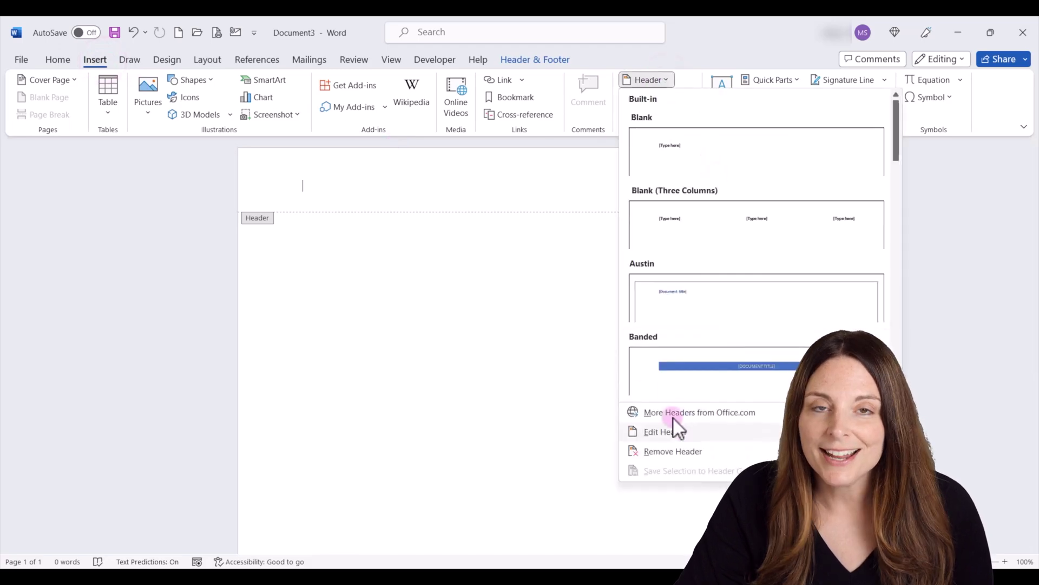
{"action": "left_click", "coordinate": [483, 179]}
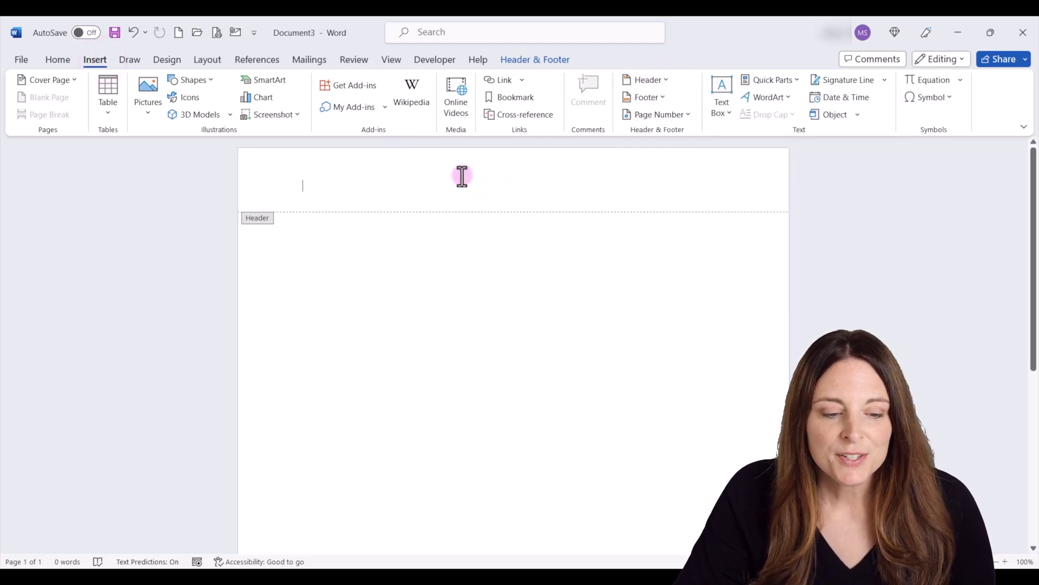
{"action": "scroll", "coordinate": [459, 294], "scroll_direction": "down", "scroll_amount": 5}
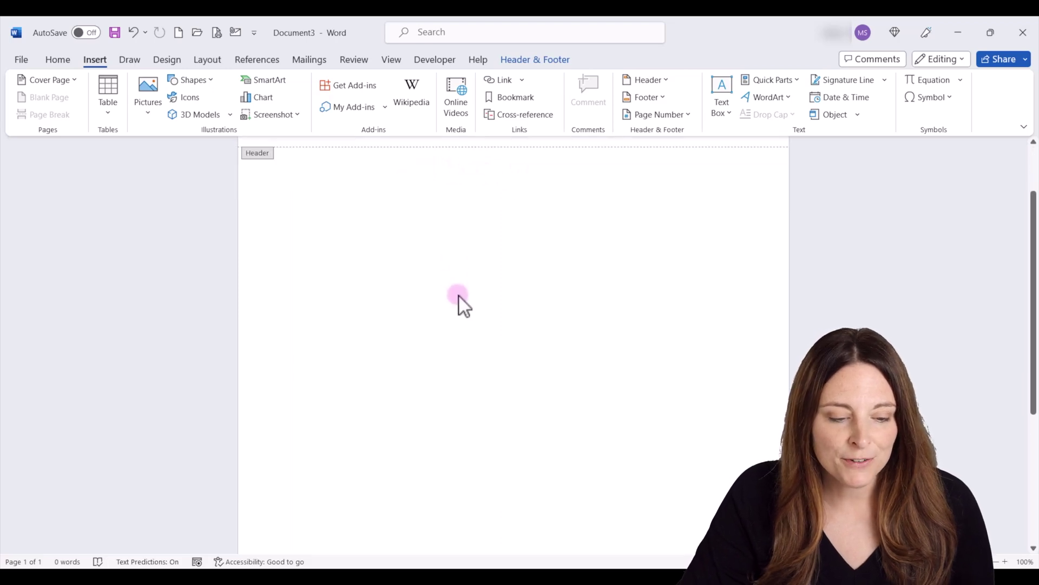
{"action": "scroll", "coordinate": [456, 281], "scroll_direction": "up", "scroll_amount": 3}
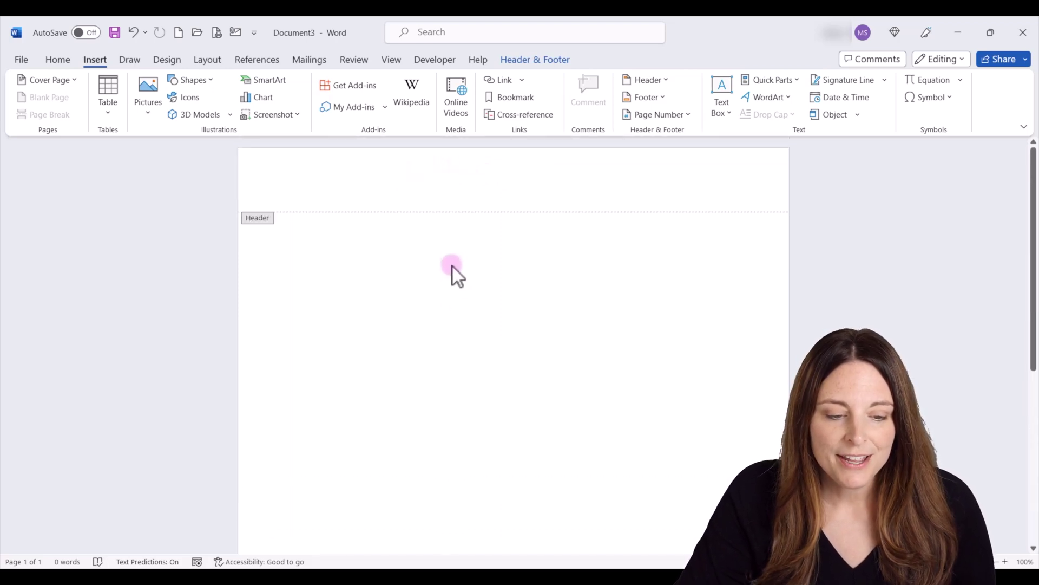
Step: Insert the pink-purple background portrait photo from the Photos folder into the header
{"action": "left_click", "coordinate": [95, 61]}
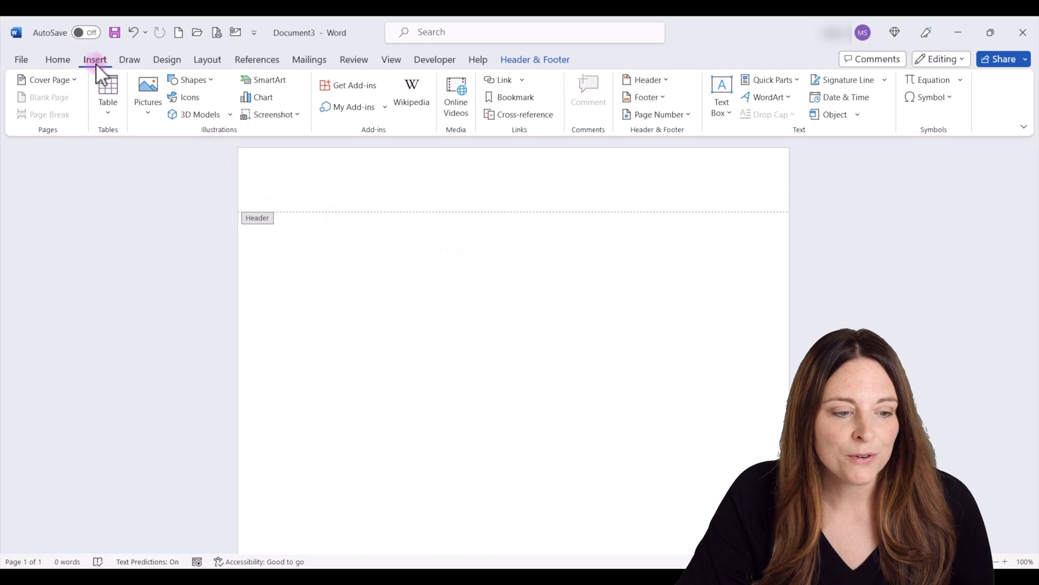
{"action": "left_click", "coordinate": [154, 114]}
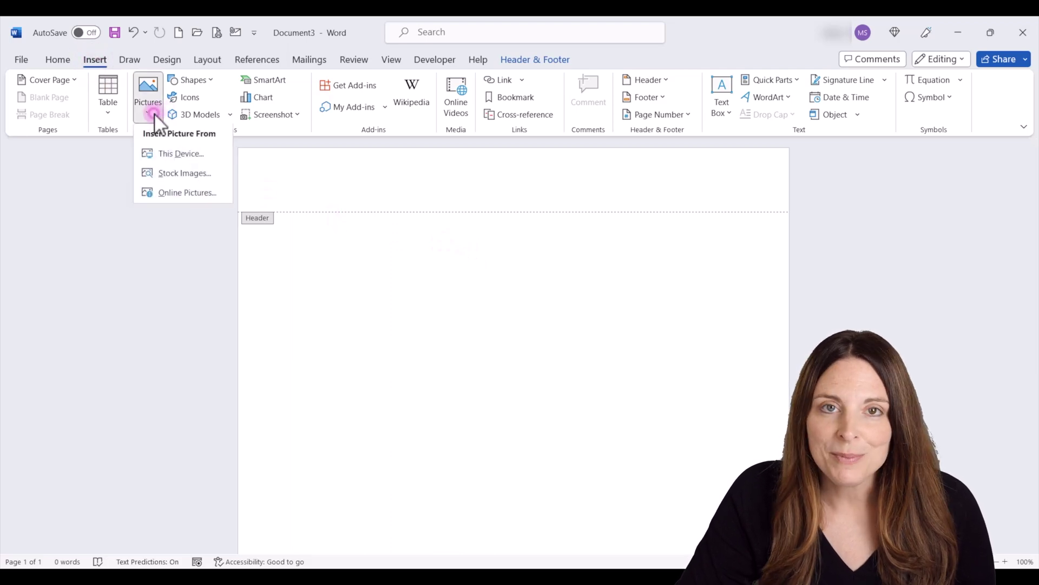
{"action": "left_click", "coordinate": [197, 157]}
{"action": "left_click_drag", "start_coordinate": [511, 118], "coordinate": [515, 210]}
{"action": "left_click", "coordinate": [157, 193]}
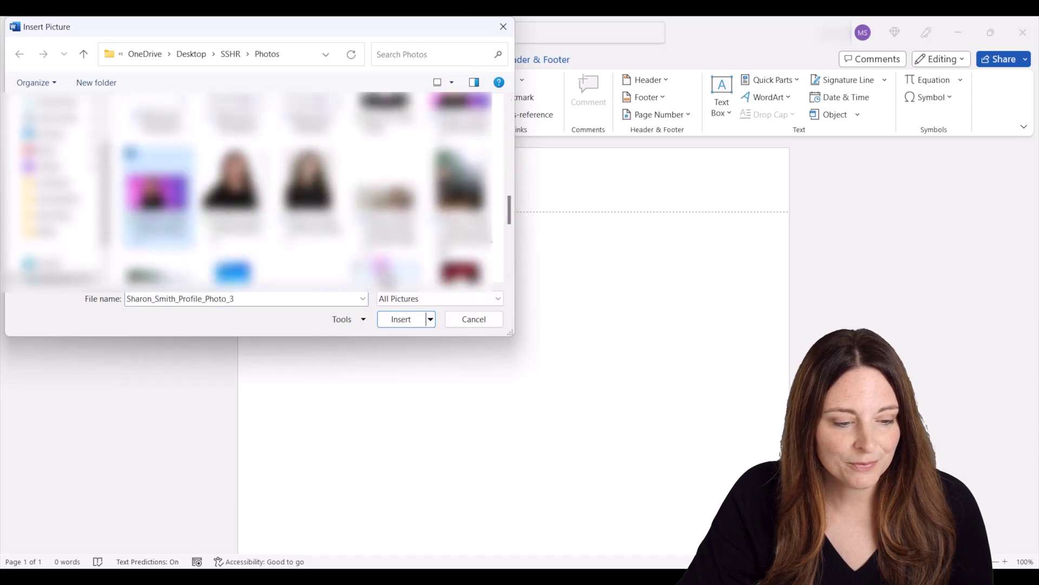
{"action": "left_click", "coordinate": [402, 319]}
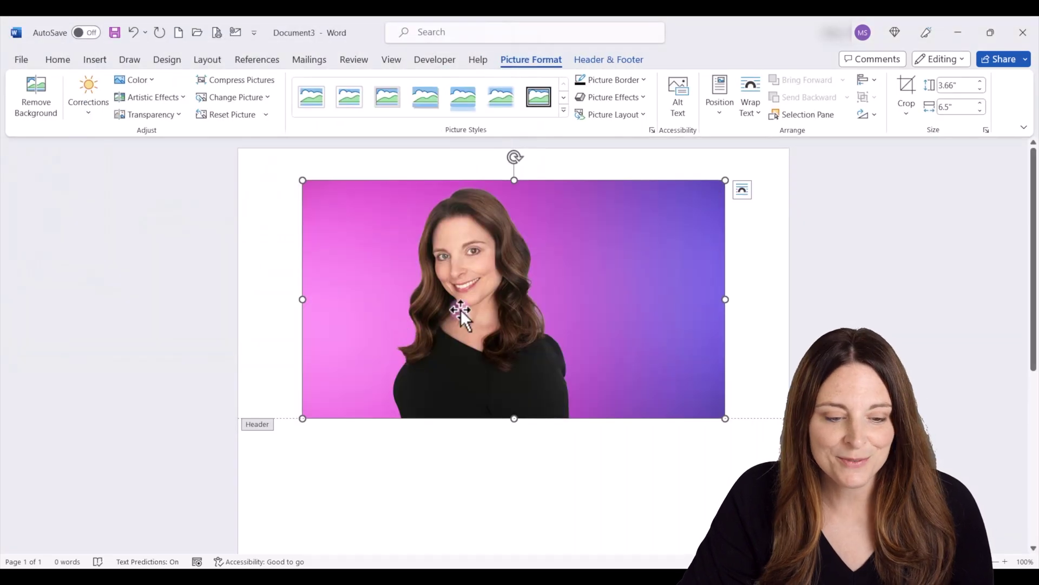
Step: Set the header photo's text wrapping to In Front of Text
{"action": "left_click", "coordinate": [743, 190]}
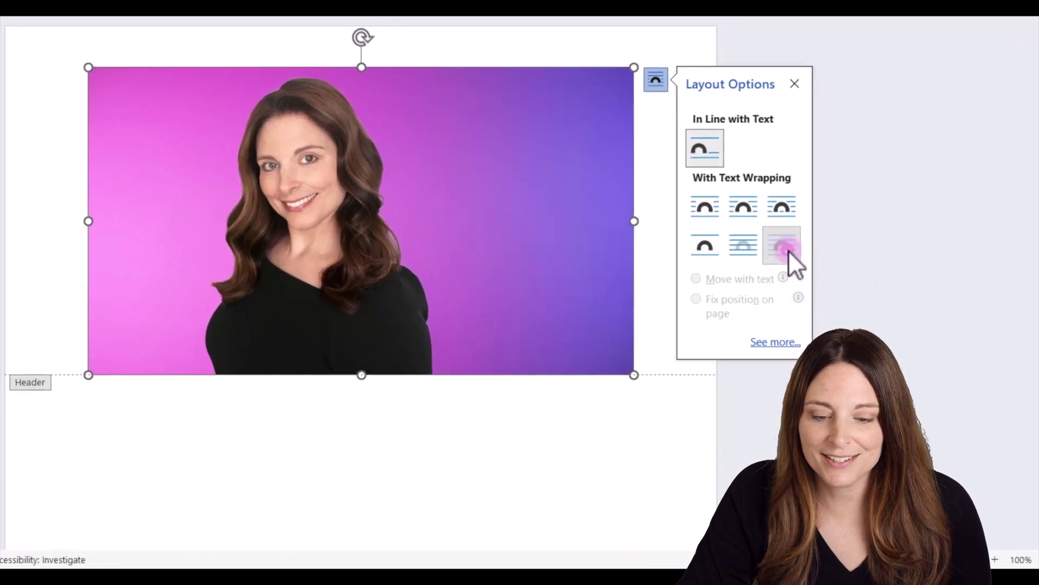
{"action": "left_click", "coordinate": [788, 250]}
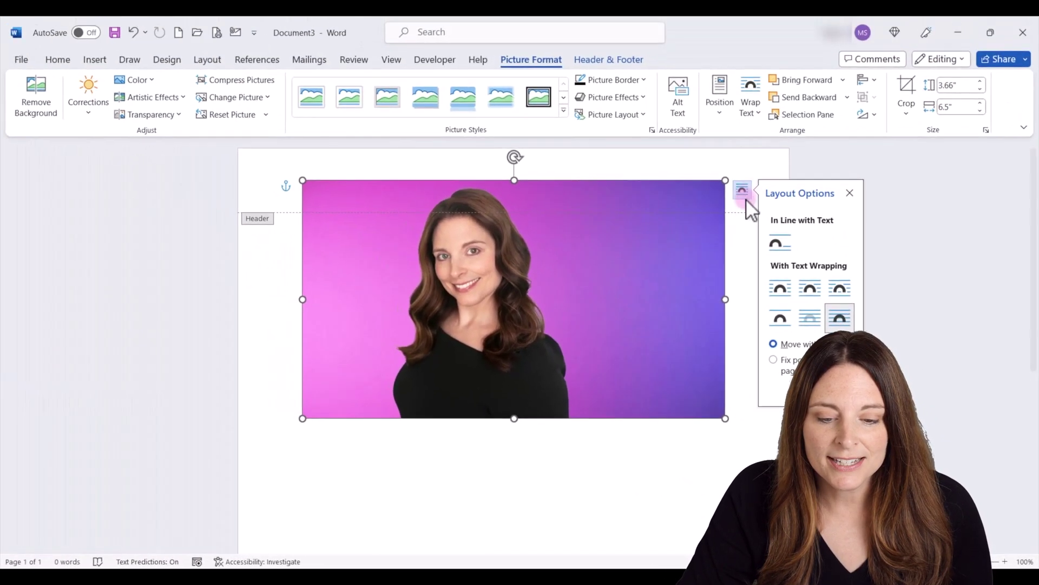
{"action": "right_click", "coordinate": [544, 201]}
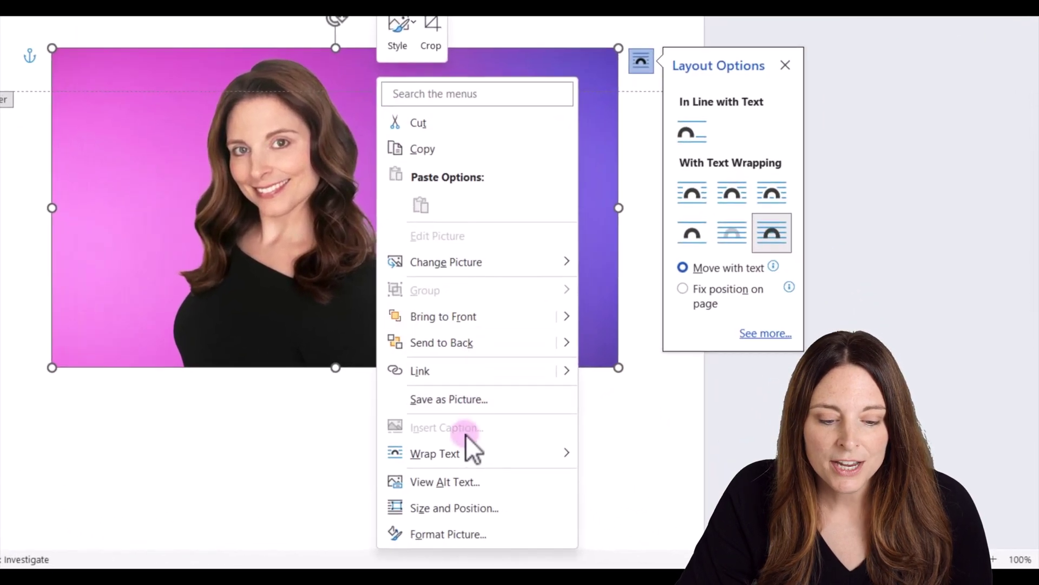
{"action": "mouse_move", "coordinate": [614, 484]}
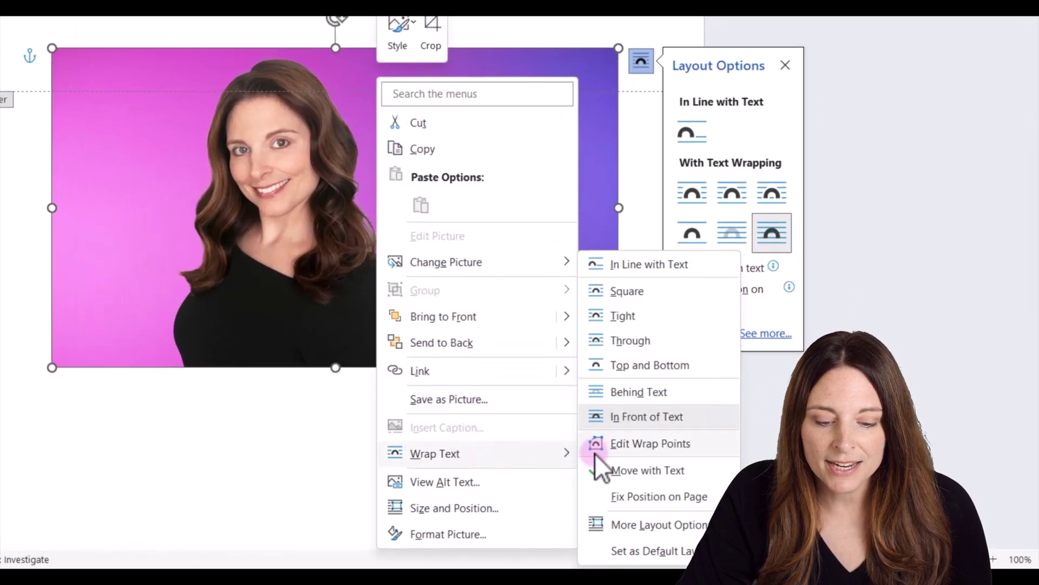
{"action": "left_click", "coordinate": [650, 417]}
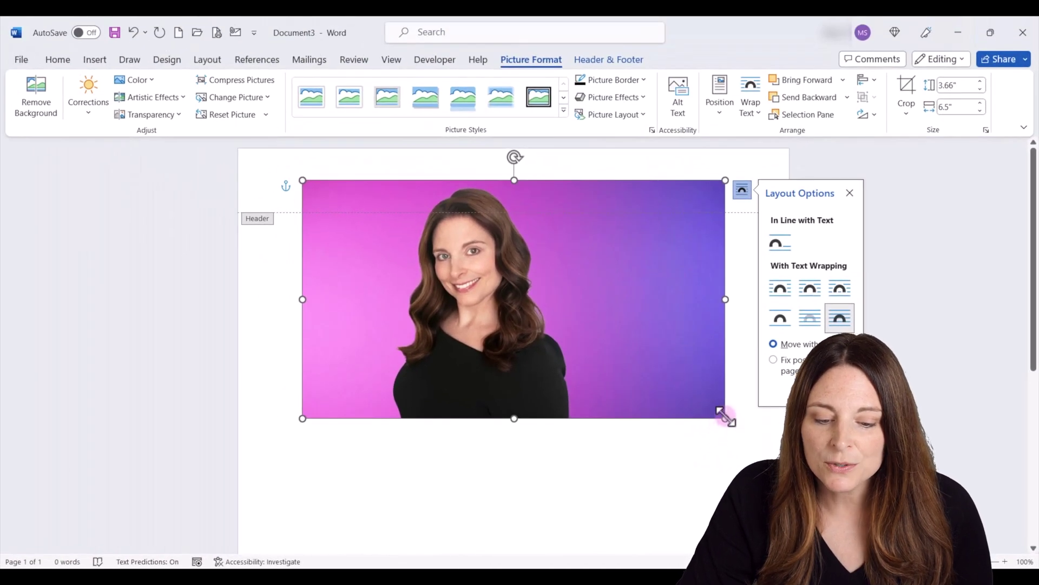
Step: Resize the photo to 1.24" by 2.21" at the header's top-left and zoom in
{"action": "left_click_drag", "start_coordinate": [726, 418], "coordinate": [457, 272]}
{"action": "left_click_drag", "start_coordinate": [415, 240], "coordinate": [398, 227]}
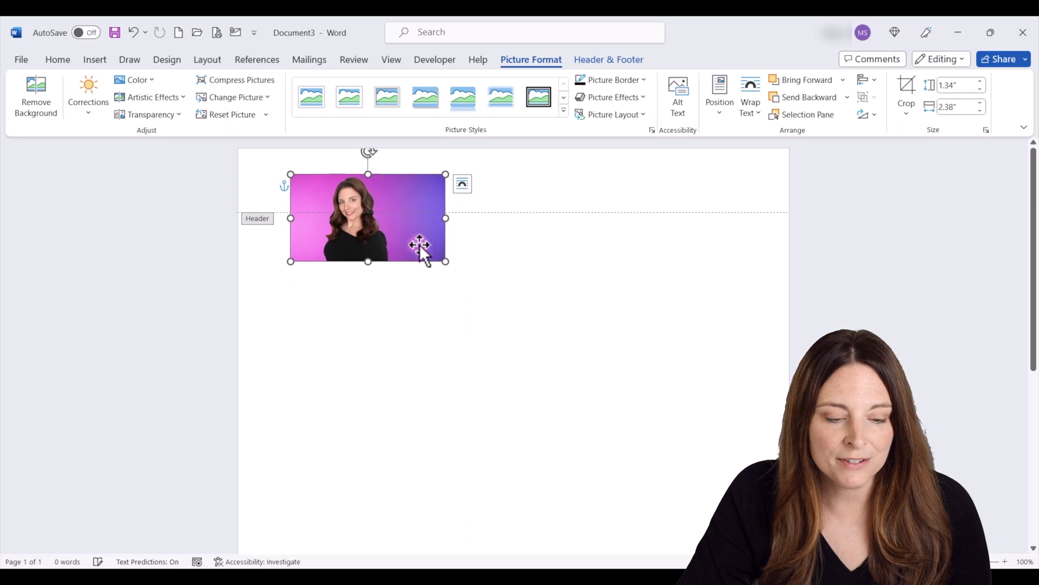
{"action": "mouse_move", "coordinate": [445, 260]}
{"action": "left_mouse_down"}
{"action": "mouse_move", "coordinate": [422, 250]}
{"action": "mouse_move", "coordinate": [435, 255]}
{"action": "left_mouse_up"}
{"action": "left_click", "coordinate": [1004, 562]}
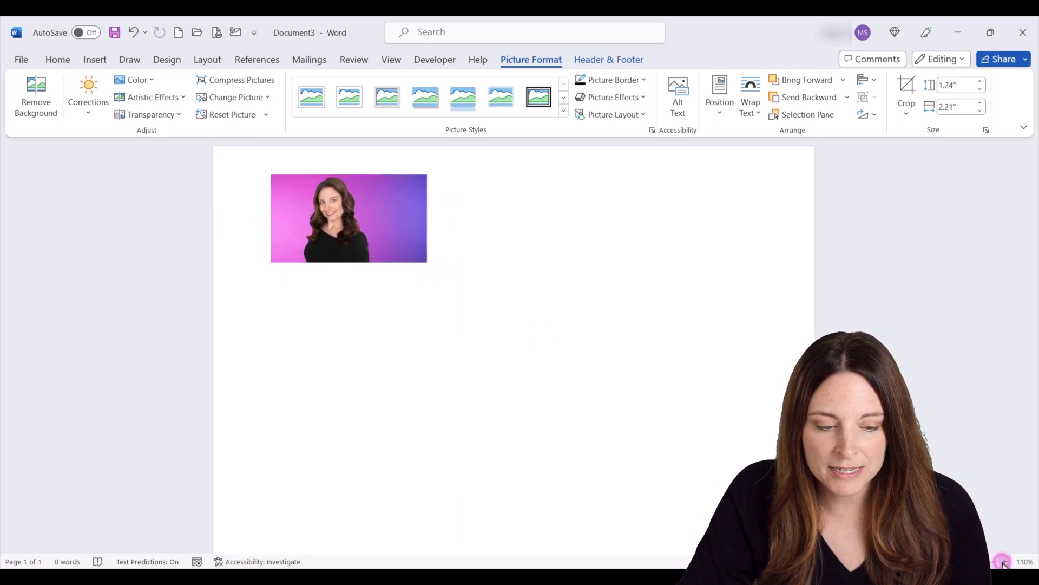
{"action": "left_click", "coordinate": [1005, 561]}
{"action": "left_click", "coordinate": [1004, 561]}
{"action": "left_click", "coordinate": [1004, 561]}
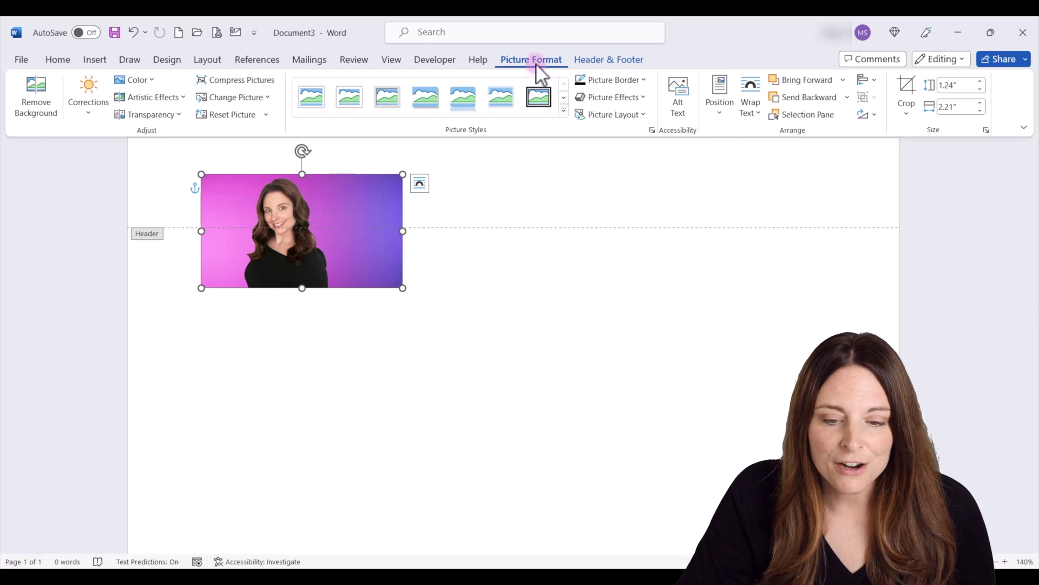
Step: Crop the header photo to an oval shape
{"action": "left_click", "coordinate": [906, 112]}
{"action": "mouse_move", "coordinate": [943, 156]}
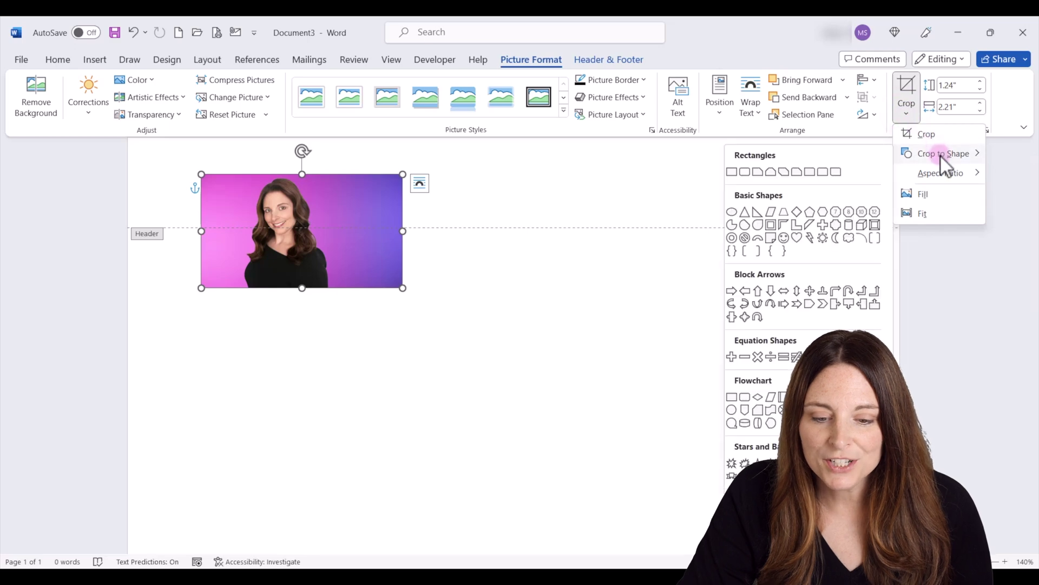
{"action": "left_click", "coordinate": [732, 212]}
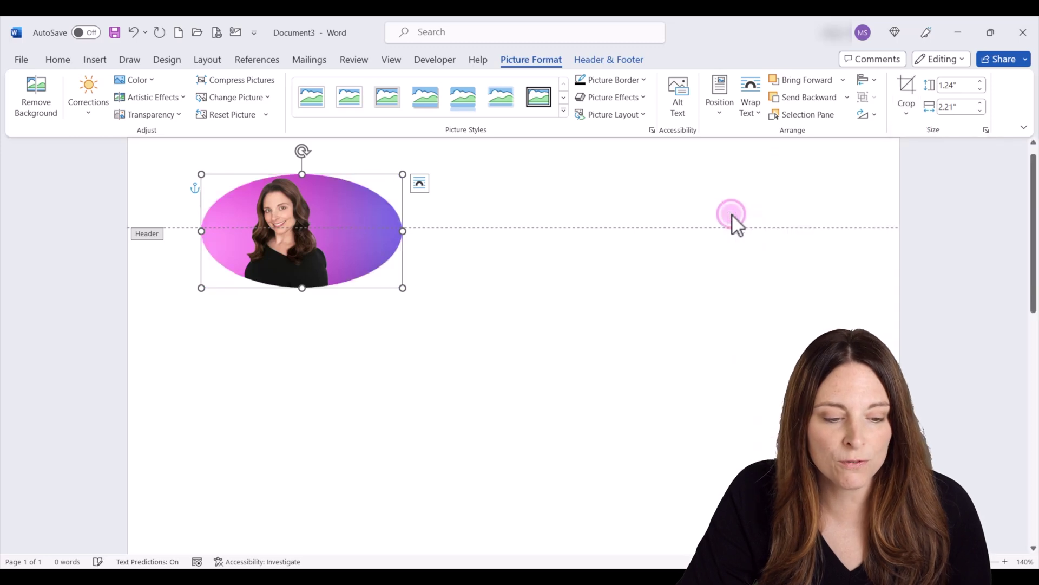
Step: Make the crop a 1:1 circle of 1.24" and center the portrait inside it
{"action": "left_click", "coordinate": [908, 112]}
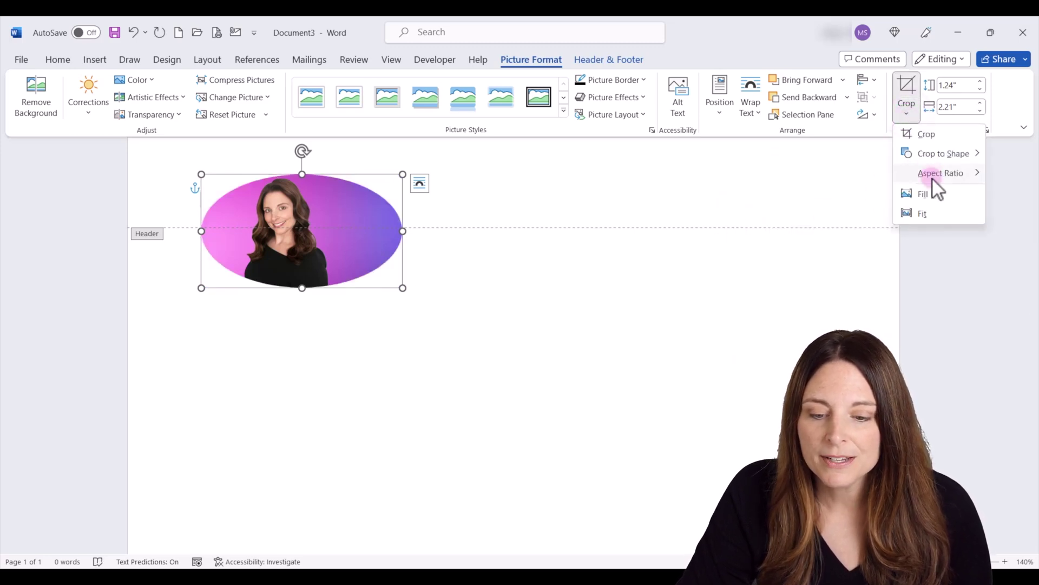
{"action": "mouse_move", "coordinate": [932, 177]}
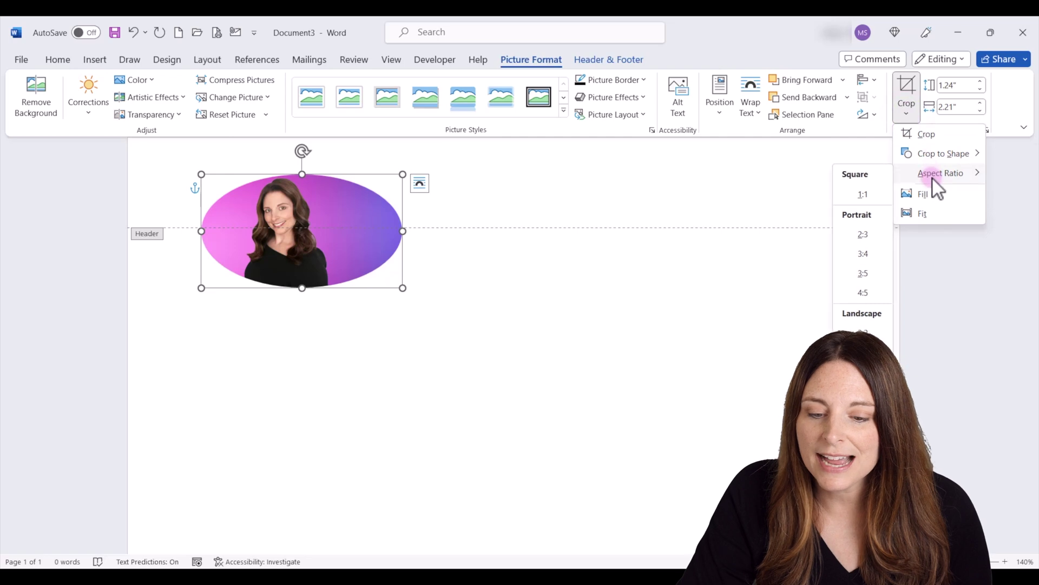
{"action": "left_click", "coordinate": [864, 194]}
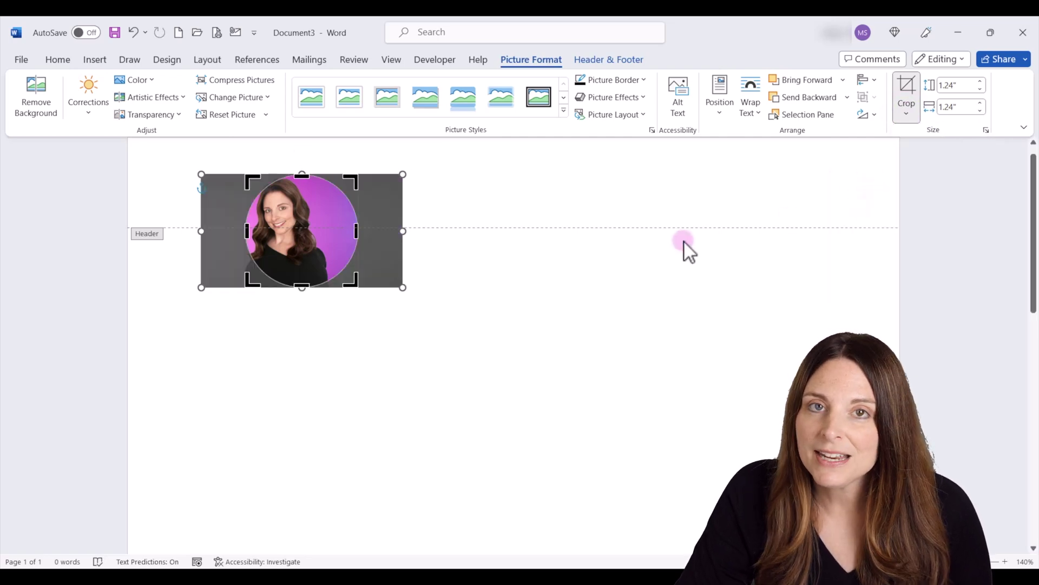
{"action": "left_click_drag", "start_coordinate": [383, 239], "coordinate": [406, 243]}
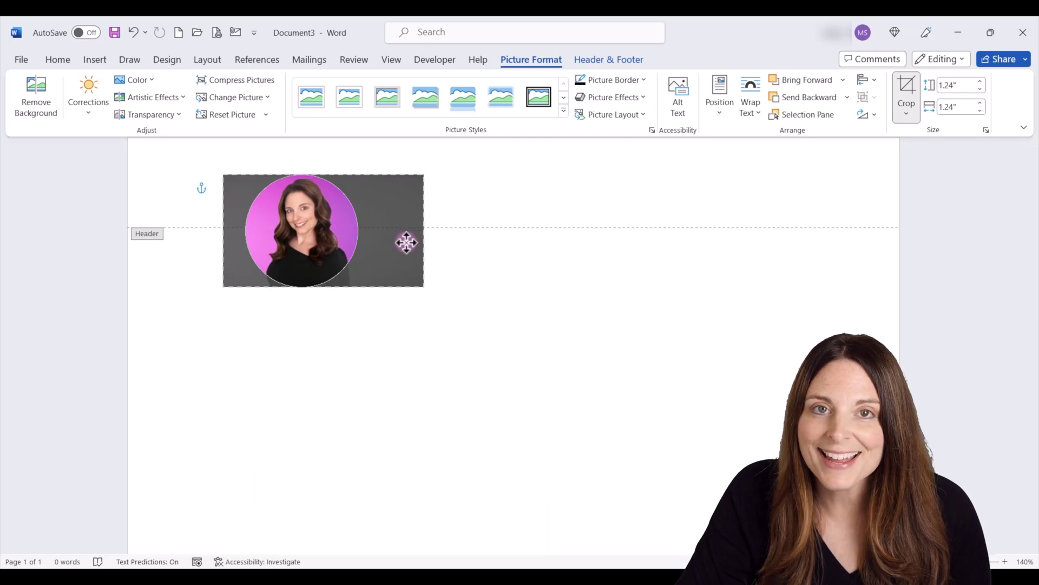
{"action": "left_click_drag", "start_coordinate": [406, 243], "coordinate": [406, 243]}
{"action": "left_click", "coordinate": [489, 230]}
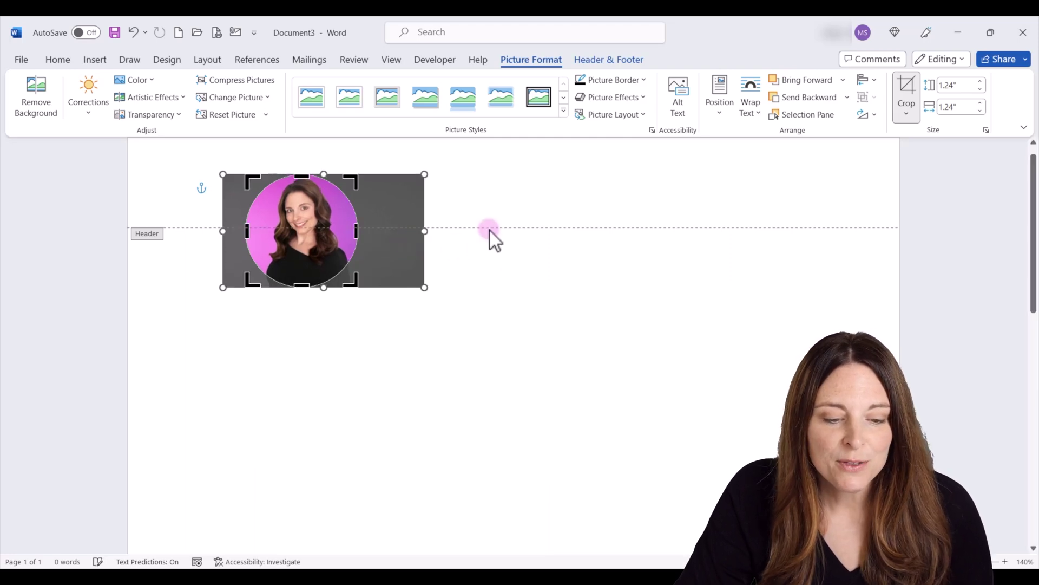
Step: Apply the circular crop and move the round portrait to the header's upper-left corner
{"action": "left_click", "coordinate": [464, 207]}
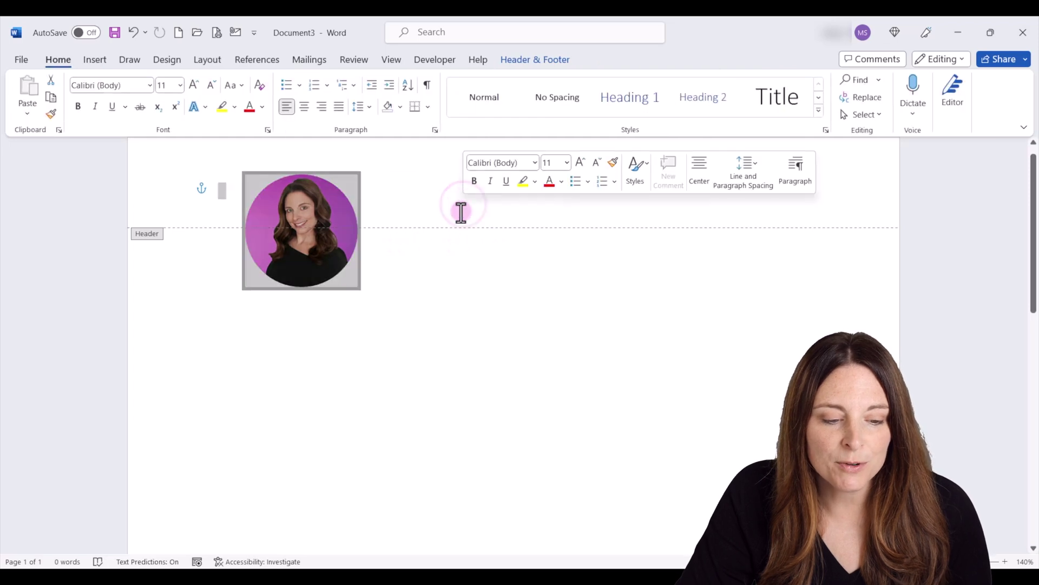
{"action": "left_click", "coordinate": [430, 200]}
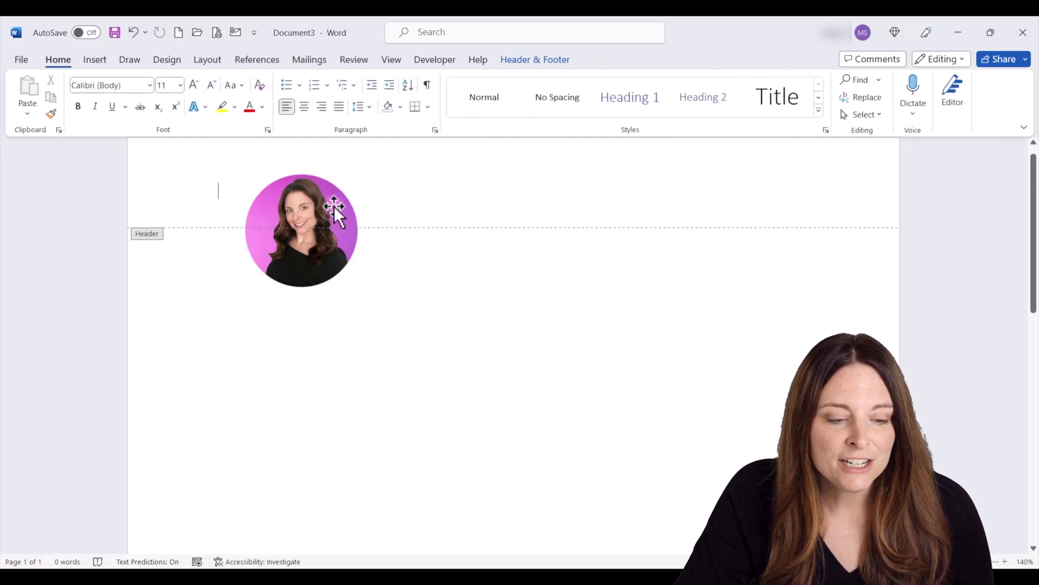
{"action": "left_click_drag", "start_coordinate": [333, 206], "coordinate": [257, 190]}
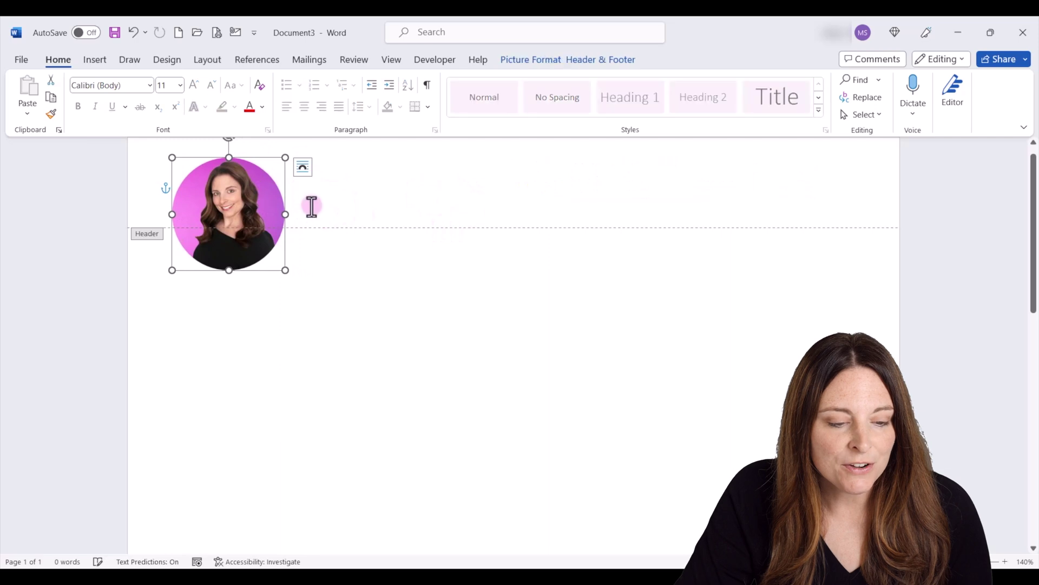
{"action": "scroll", "coordinate": [311, 205], "scroll_direction": "up", "scroll_amount": 1}
{"action": "left_click_drag", "start_coordinate": [257, 234], "coordinate": [249, 238]}
{"action": "left_click", "coordinate": [332, 231]}
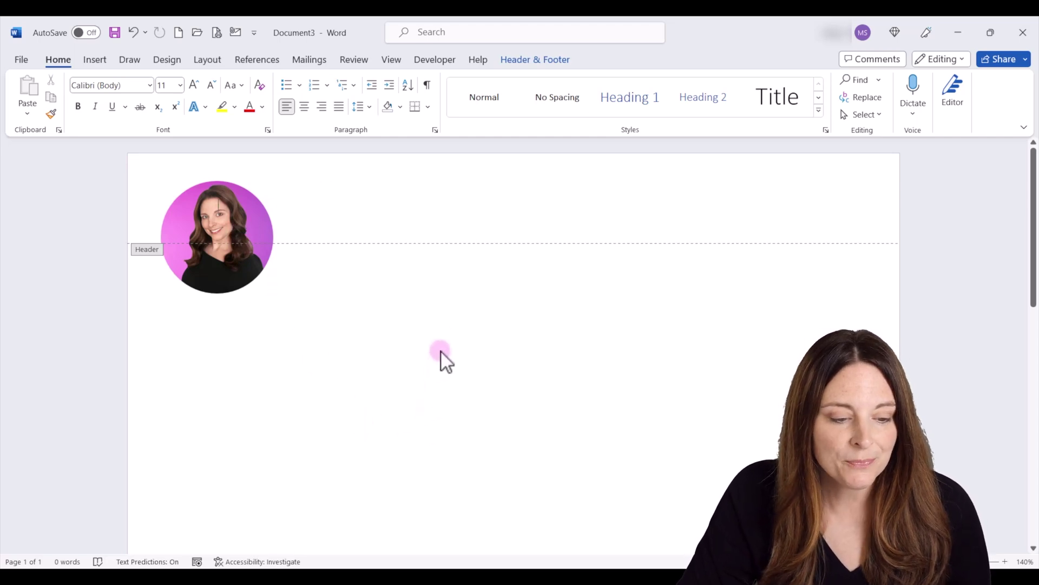
{"action": "left_click", "coordinate": [254, 221]}
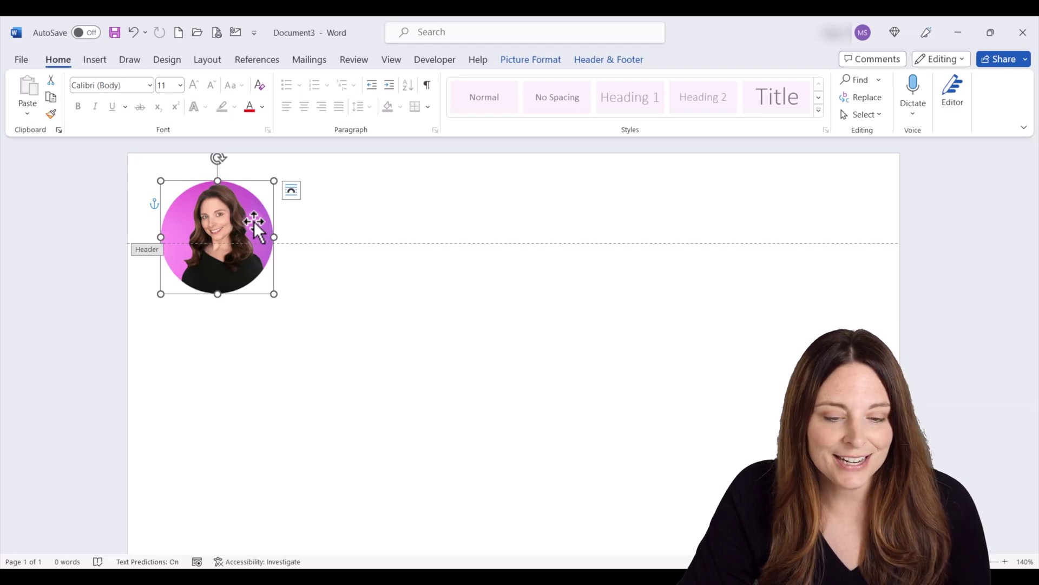
{"action": "left_click", "coordinate": [545, 58]}
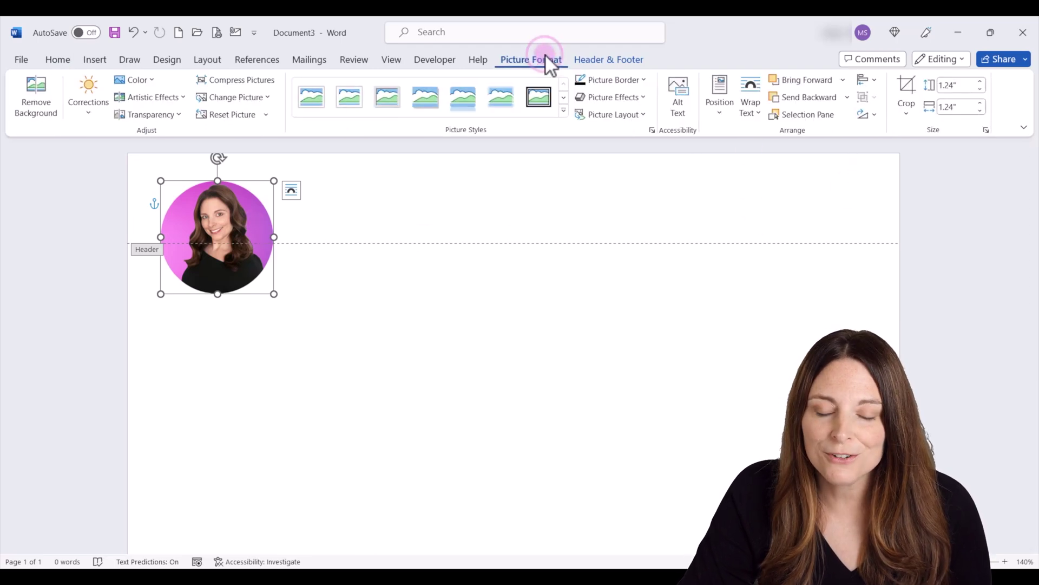
{"action": "left_click", "coordinate": [906, 114]}
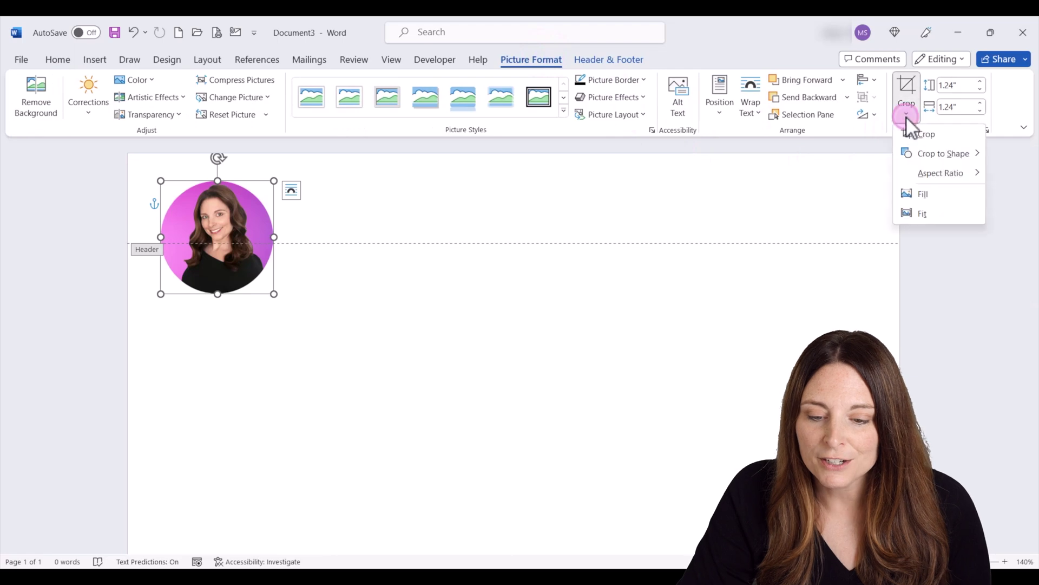
{"action": "left_click", "coordinate": [941, 153]}
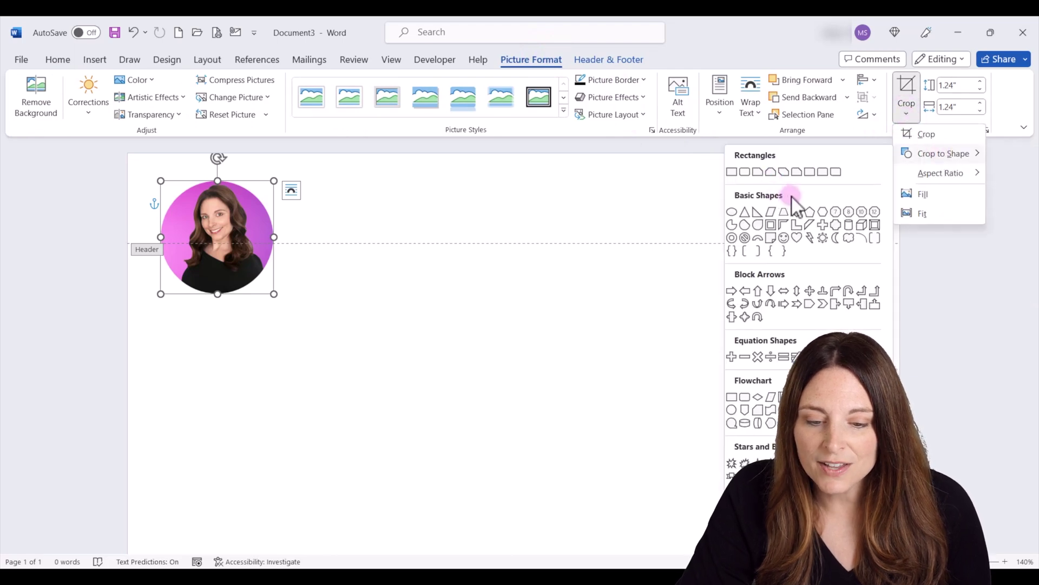
{"action": "left_click", "coordinate": [747, 173]}
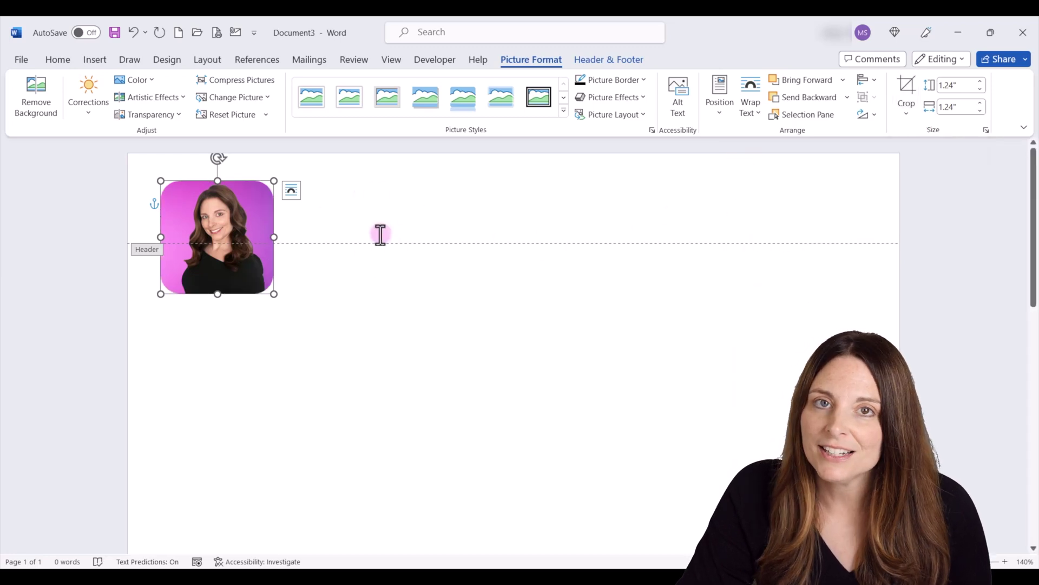
{"action": "left_click", "coordinate": [907, 114]}
{"action": "mouse_move", "coordinate": [935, 149]}
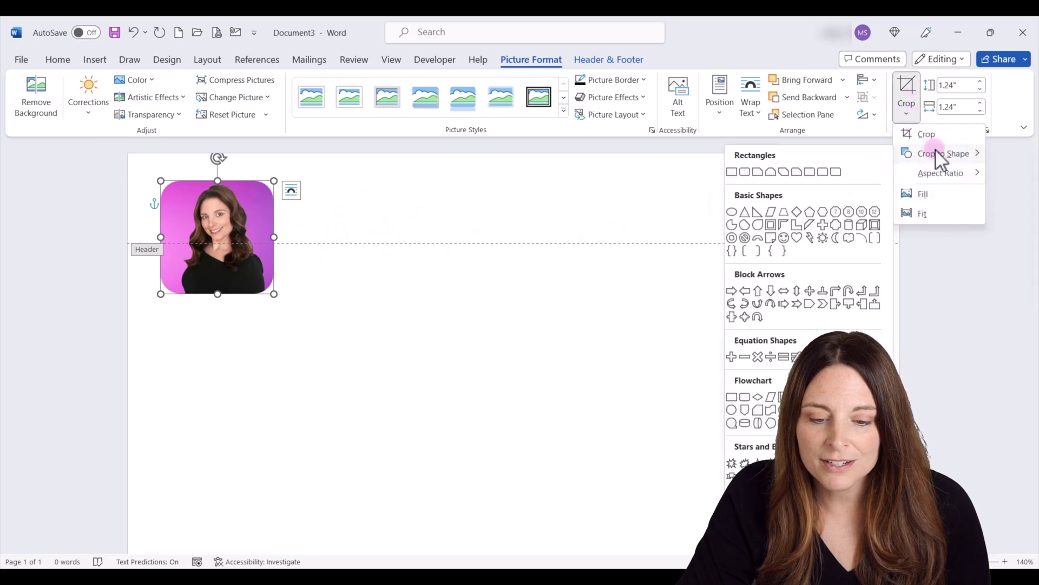
{"action": "left_click", "coordinate": [732, 211]}
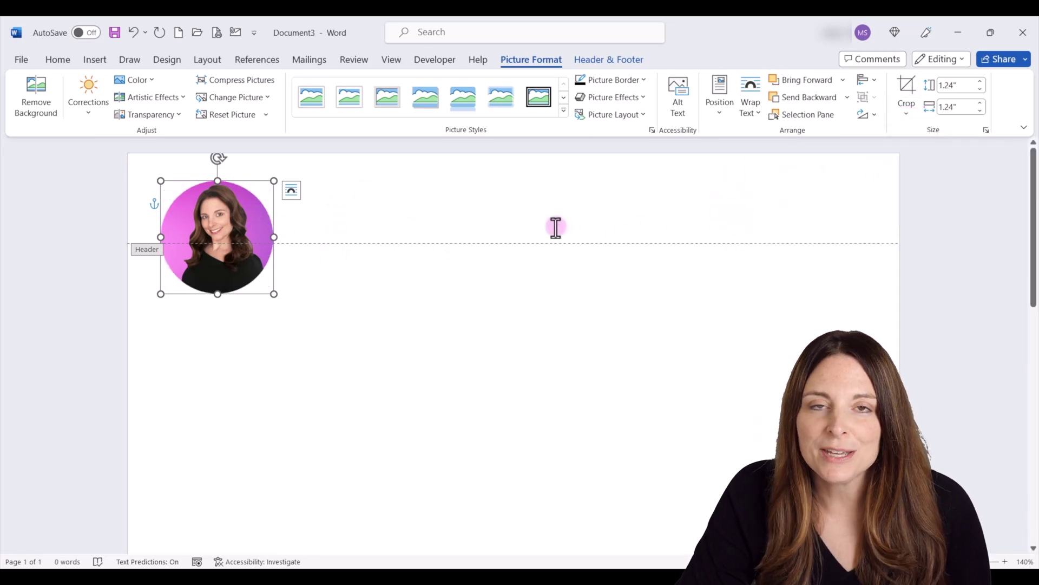
Step: Close the header, briefly reopen it to adjust the portrait, then return to the body
{"action": "double_click", "coordinate": [316, 272]}
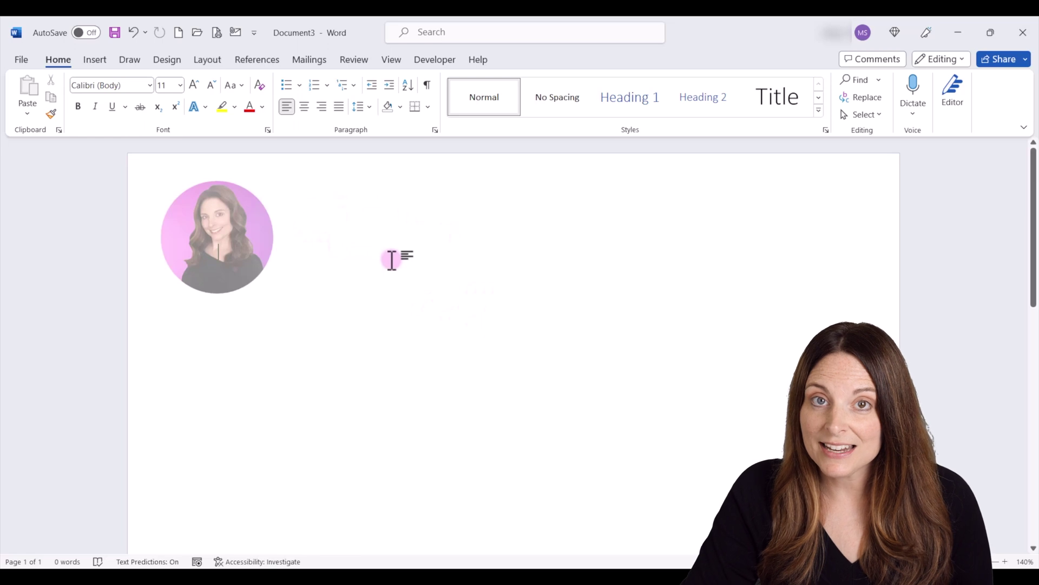
{"action": "double_click", "coordinate": [366, 201]}
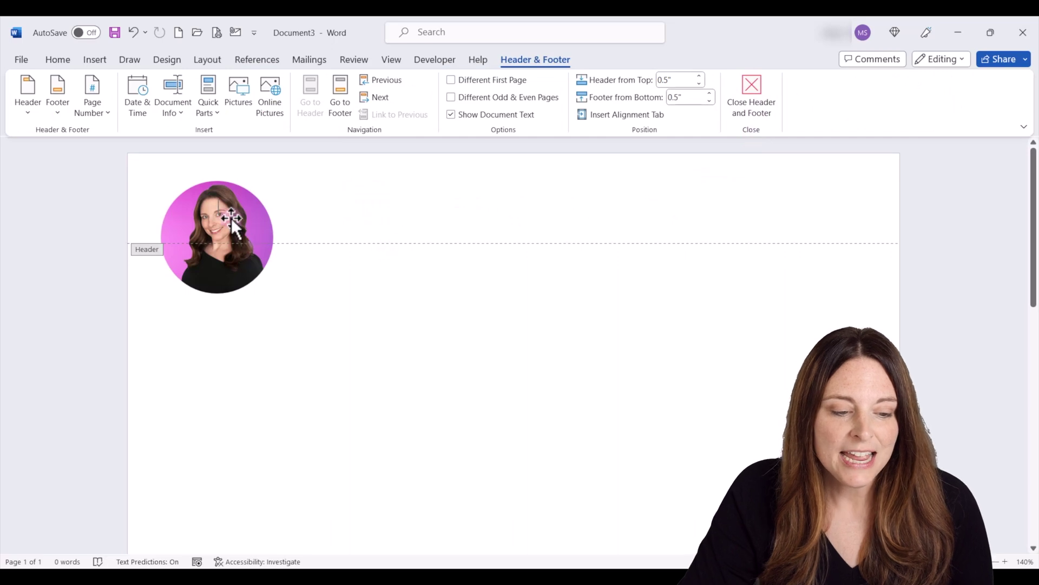
{"action": "mouse_move", "coordinate": [231, 219]}
{"action": "left_mouse_down"}
{"action": "mouse_move", "coordinate": [220, 221]}
{"action": "mouse_move", "coordinate": [233, 217]}
{"action": "left_mouse_up"}
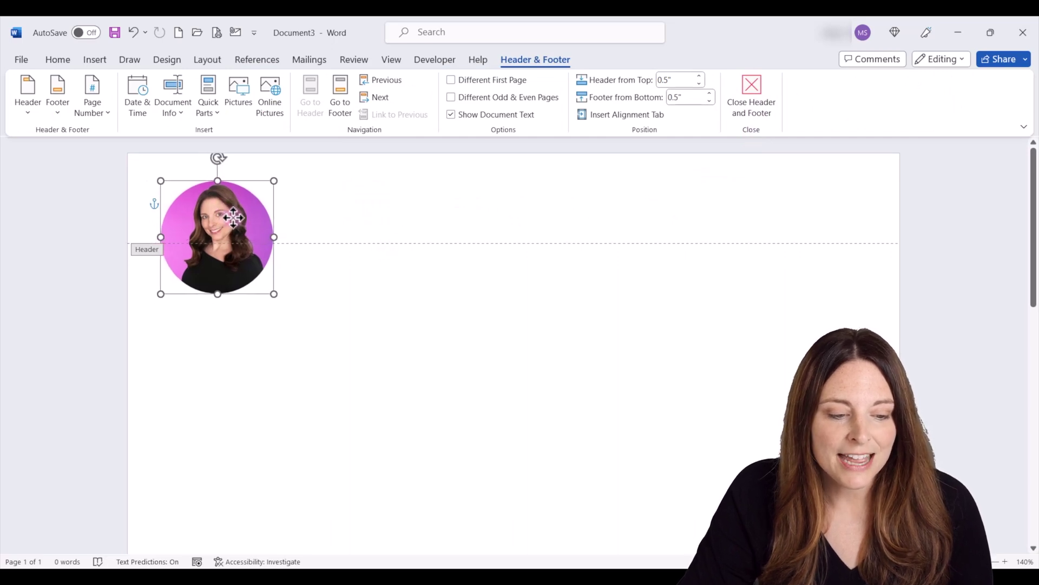
{"action": "double_click", "coordinate": [394, 308]}
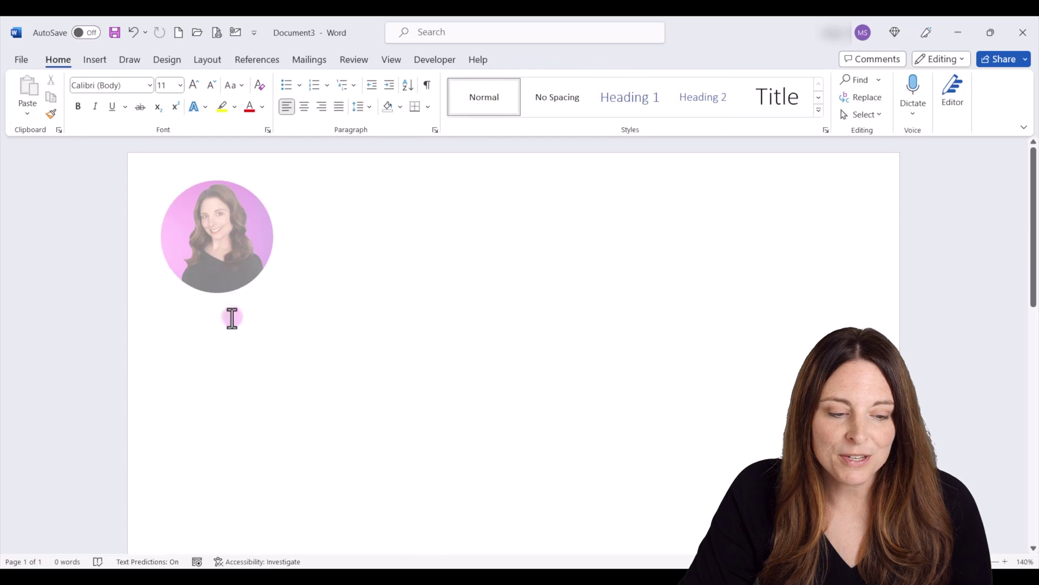
{"action": "left_click", "coordinate": [163, 184]}
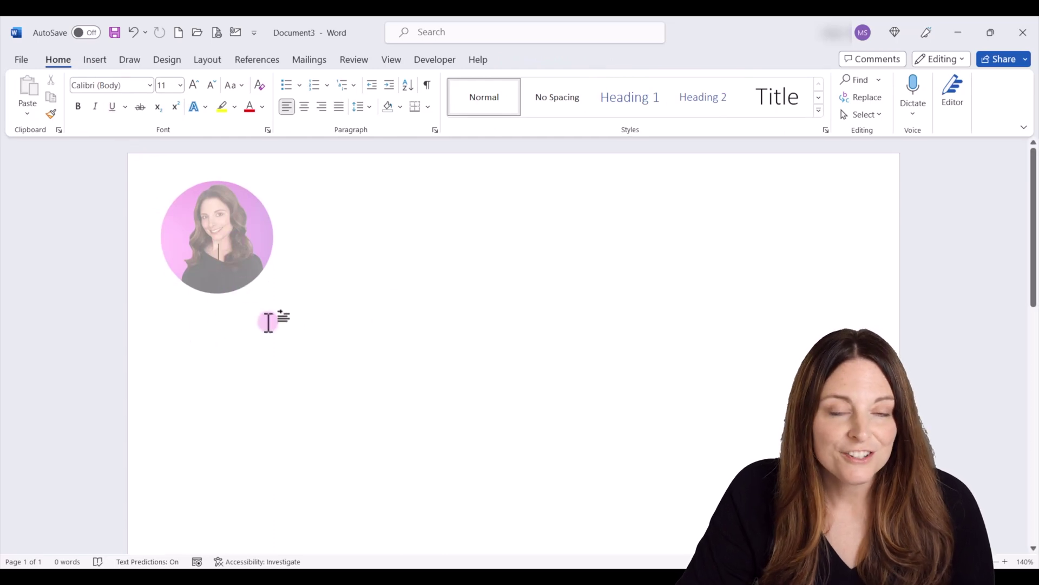
Step: Set the top margin to 1.7" in Custom Margins
{"action": "left_click", "coordinate": [206, 60]}
{"action": "left_click", "coordinate": [28, 115]}
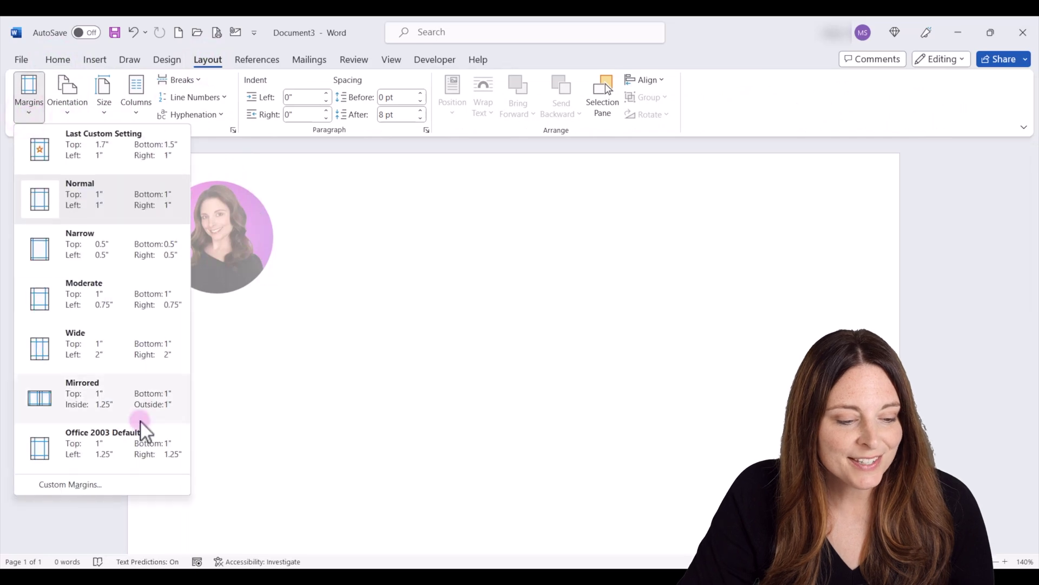
{"action": "left_click", "coordinate": [97, 484]}
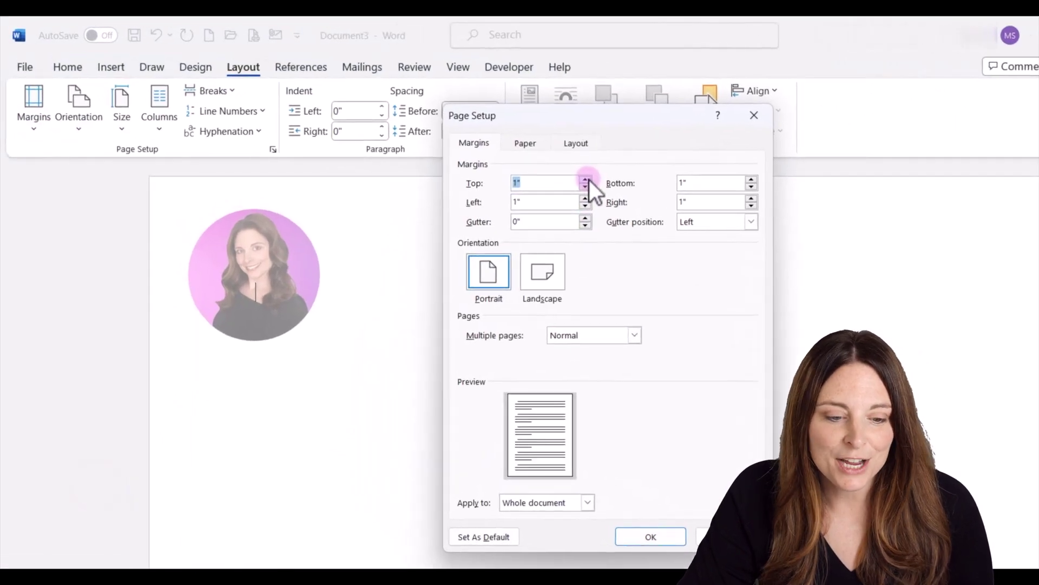
{"action": "left_click", "coordinate": [587, 180]}
{"action": "left_click", "coordinate": [588, 180]}
{"action": "left_click", "coordinate": [588, 180]}
{"action": "left_click", "coordinate": [588, 179]}
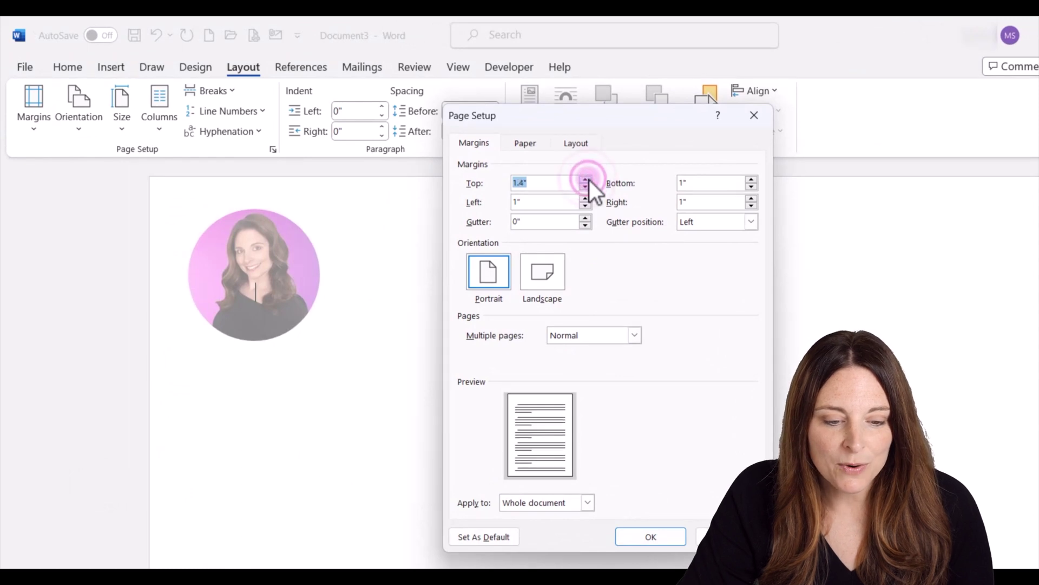
{"action": "left_click", "coordinate": [588, 180]}
{"action": "left_click", "coordinate": [586, 180]}
{"action": "left_click", "coordinate": [586, 180]}
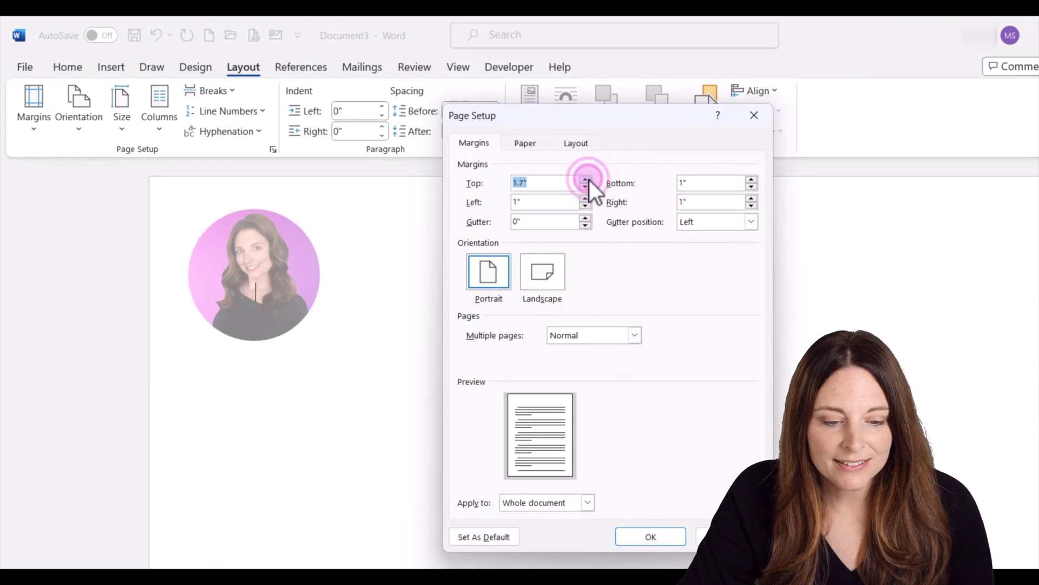
{"action": "left_click", "coordinate": [652, 535]}
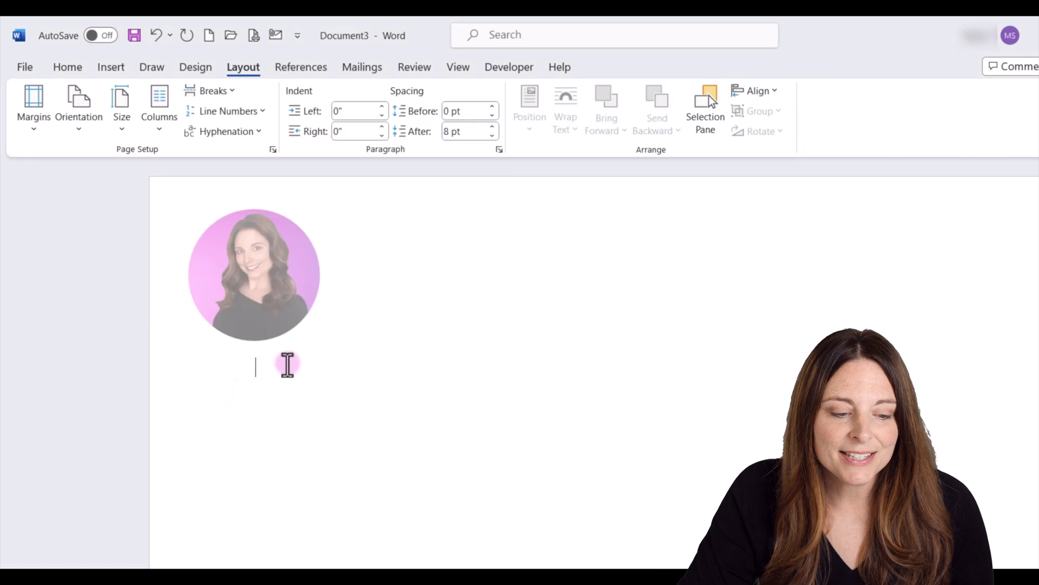